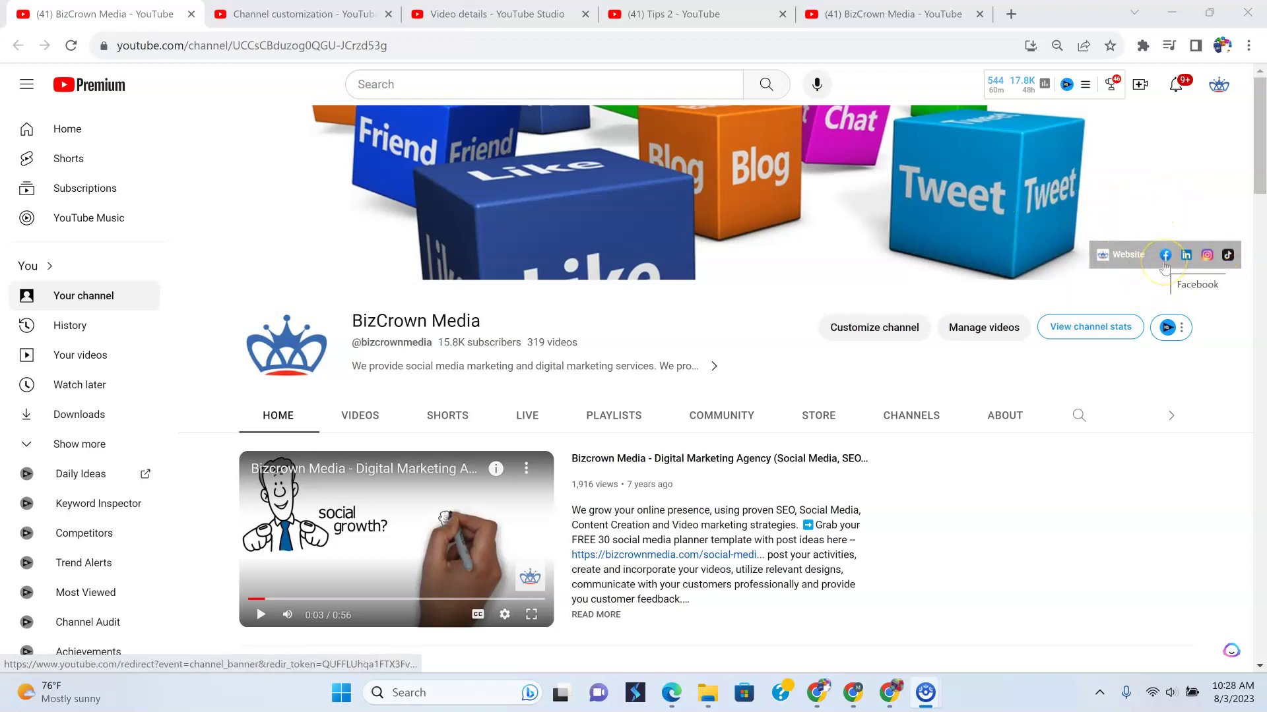
- Go into YouTube Studio's Channel customization page for BizCrown Media
click(1187, 263)
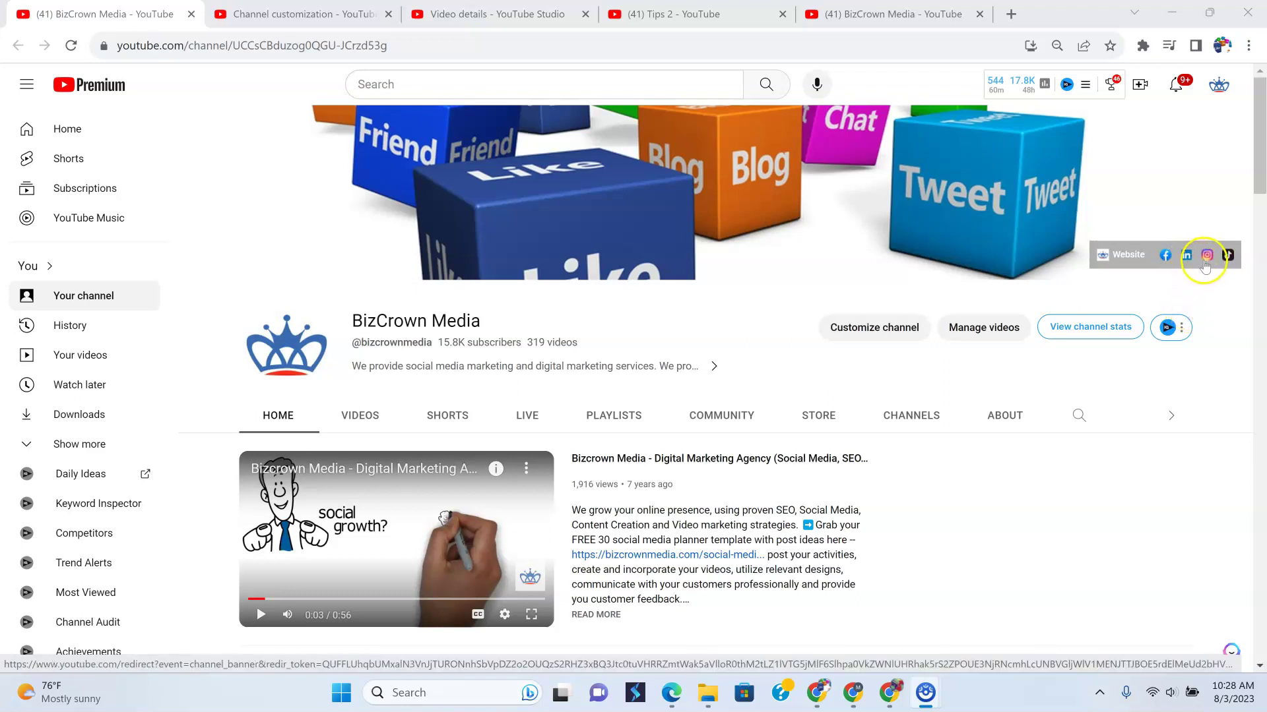
click(1189, 265)
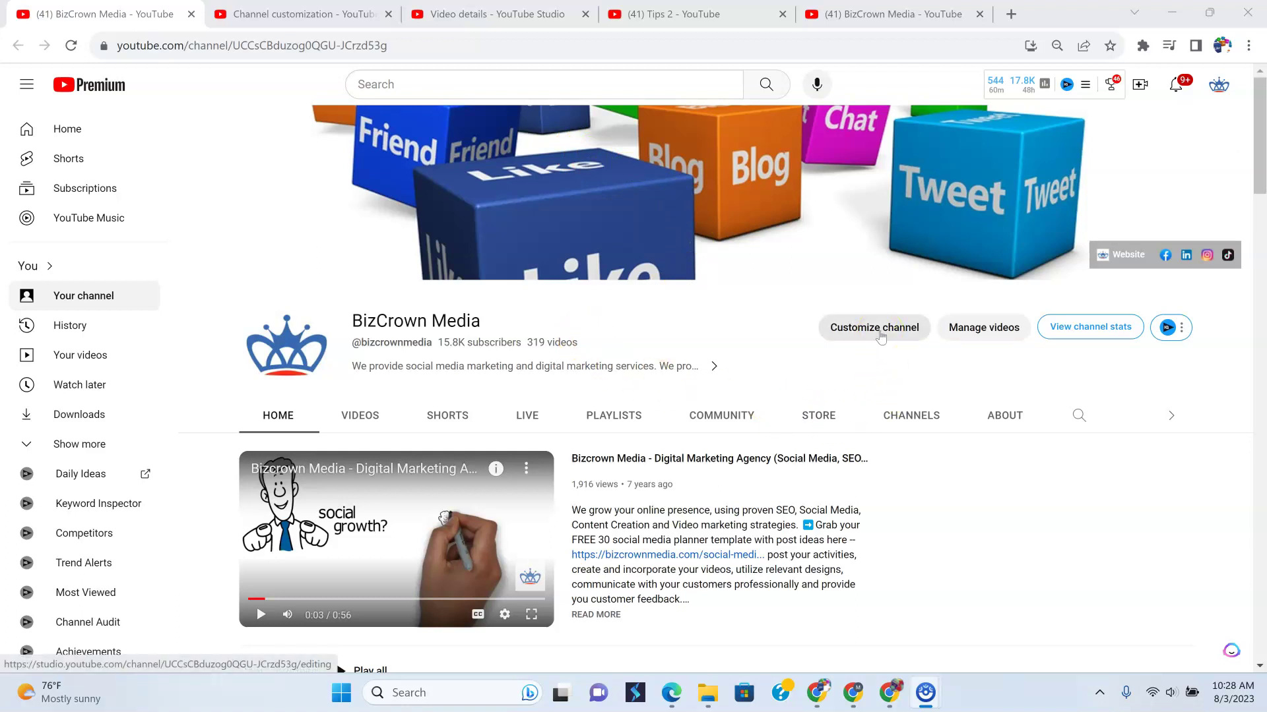
click(880, 337)
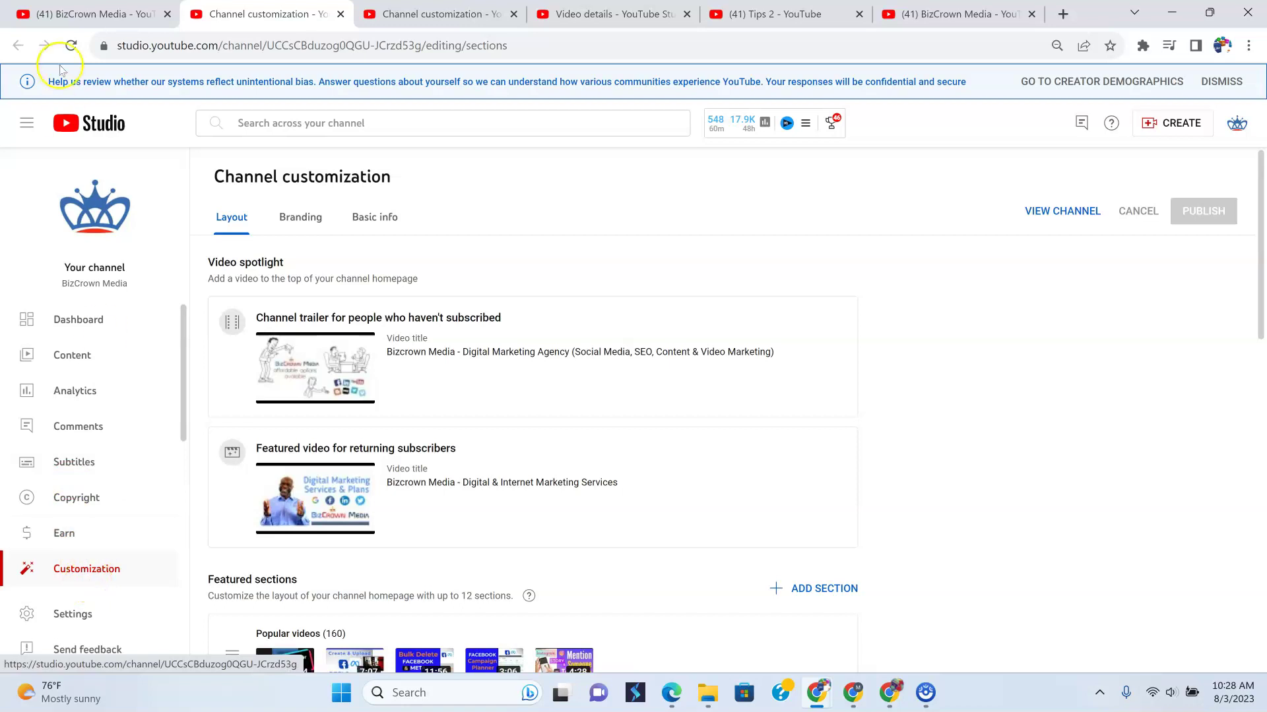
- Check the public channel page briefly and return to the customization settings
click(94, 14)
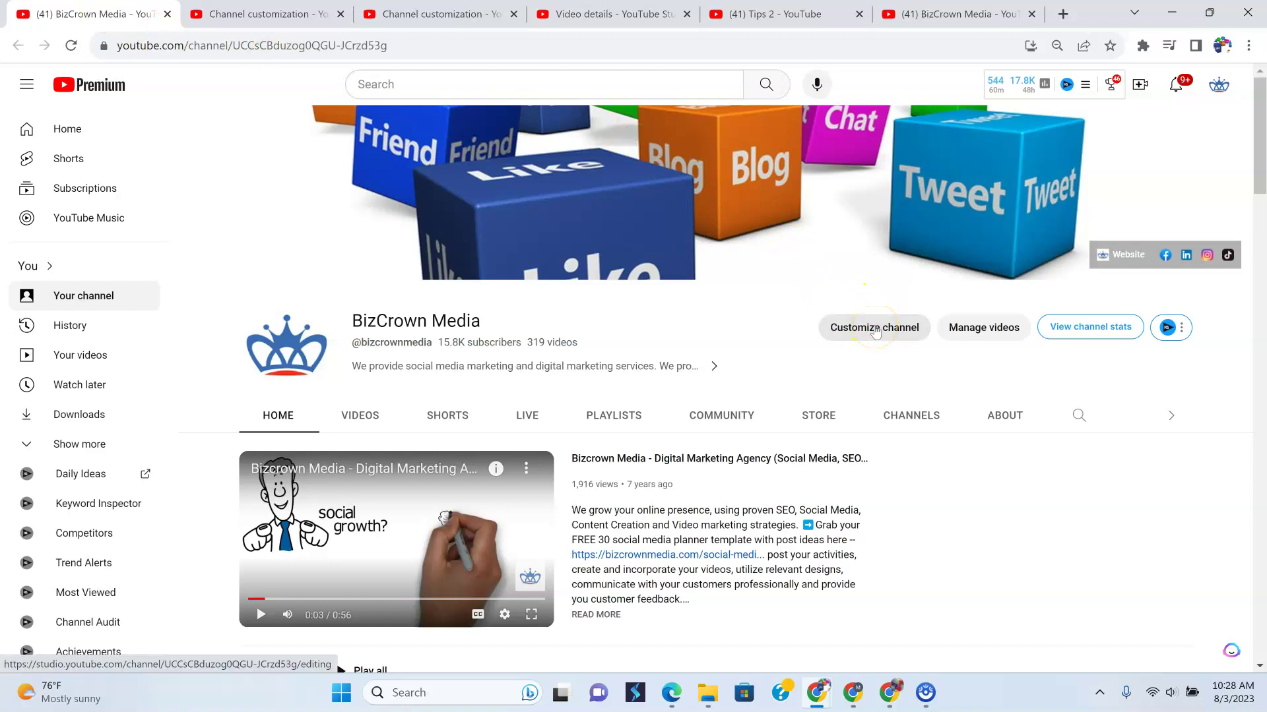
click(226, 14)
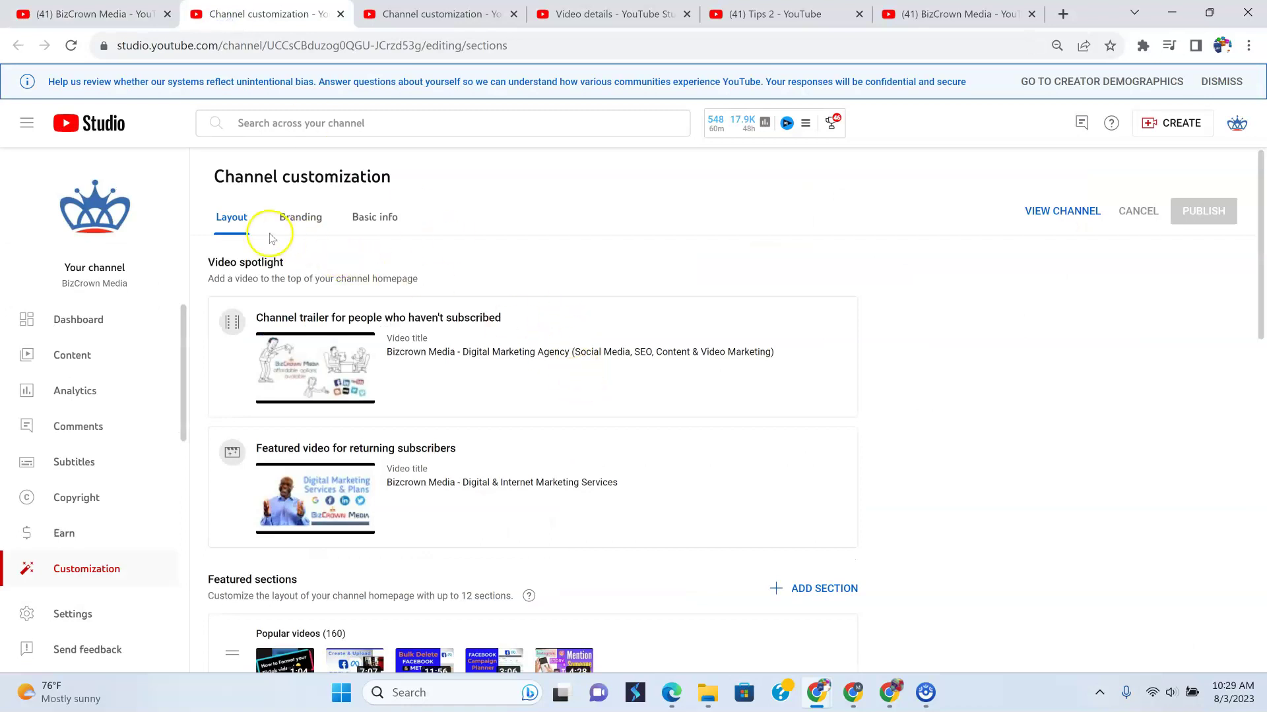
- View Branding, then Basic info listing Website, Facebook, LinkedIn, Instagram, TikTok and Twitter links
click(310, 223)
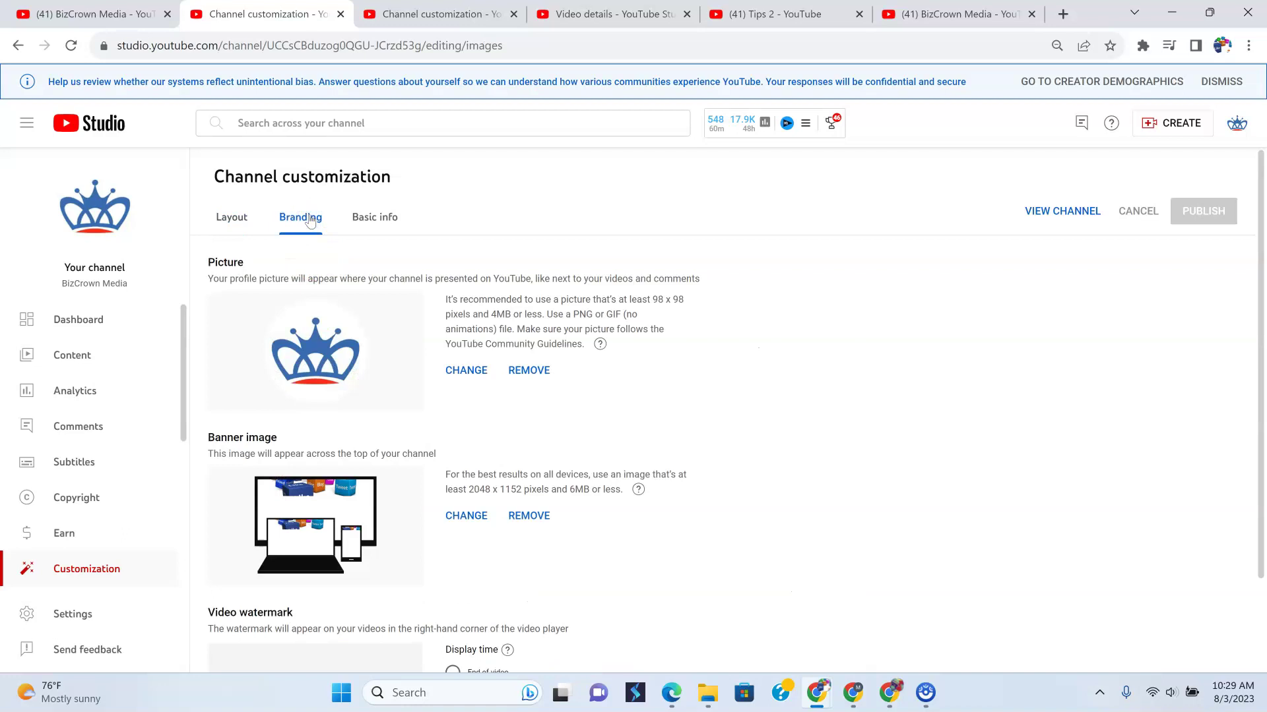
click(386, 220)
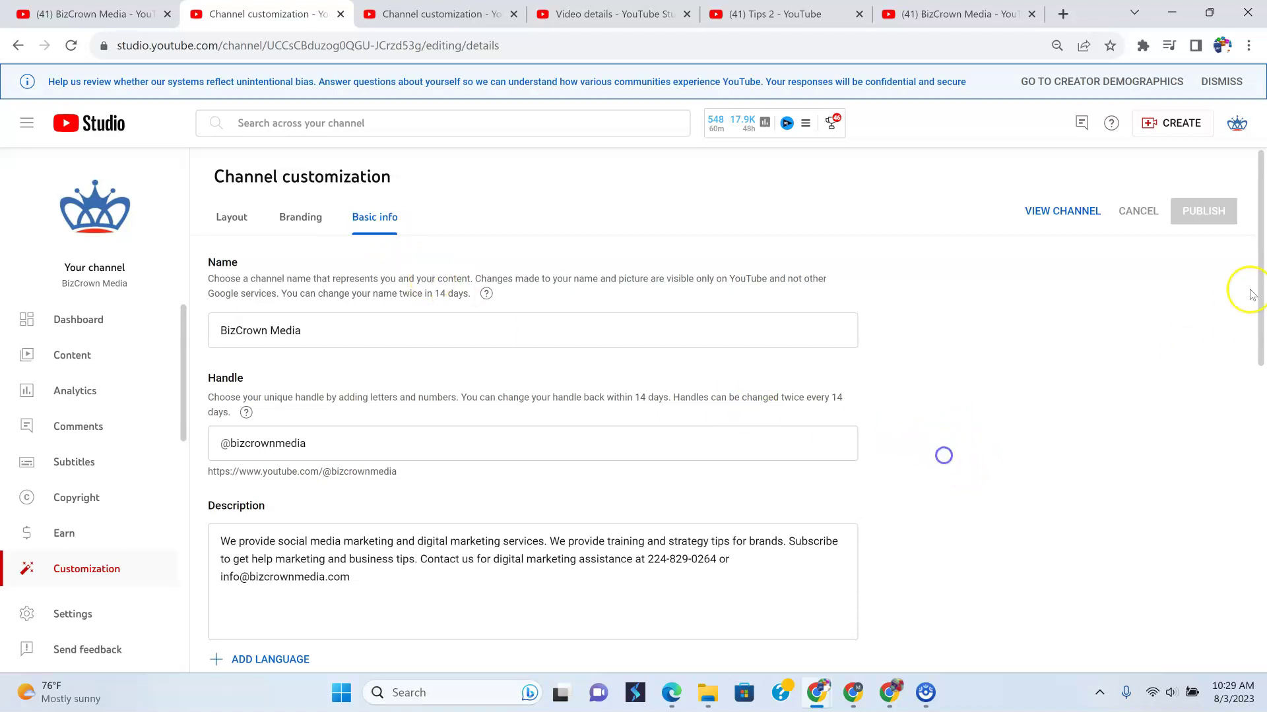
drag(1256, 259, 1258, 506)
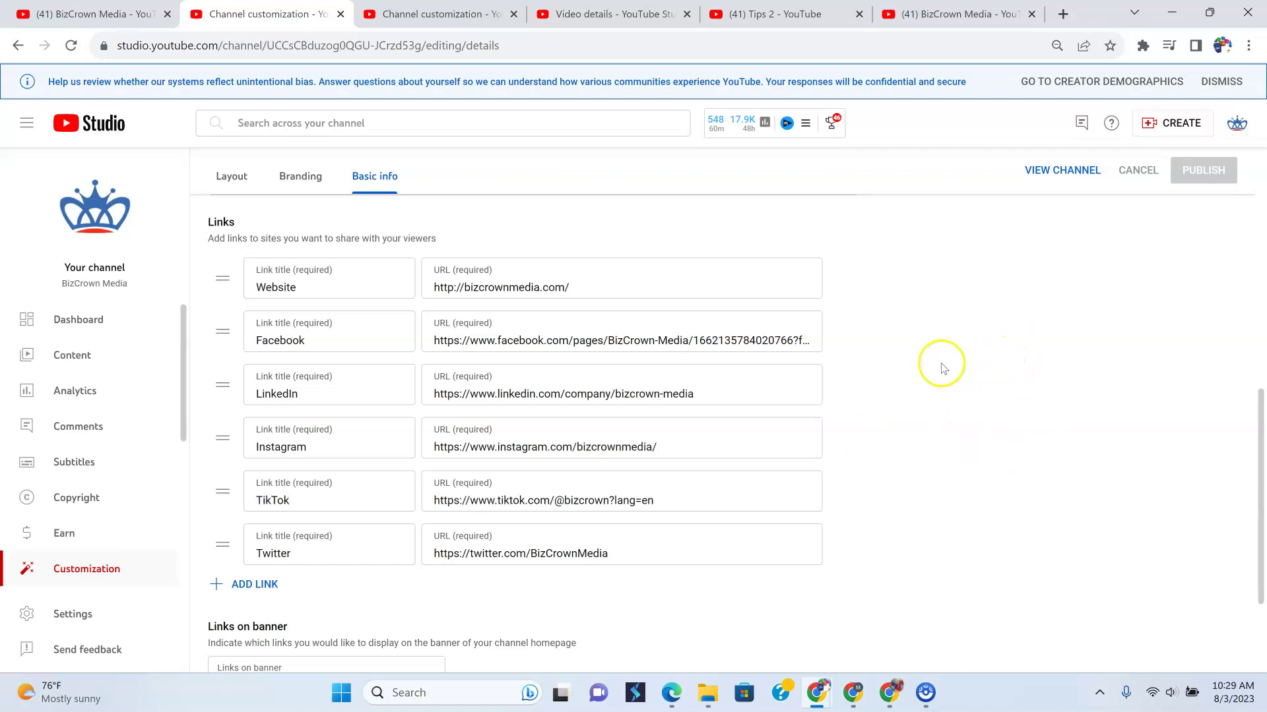
scroll(942, 367, up, 3)
scroll(943, 368, down, 2)
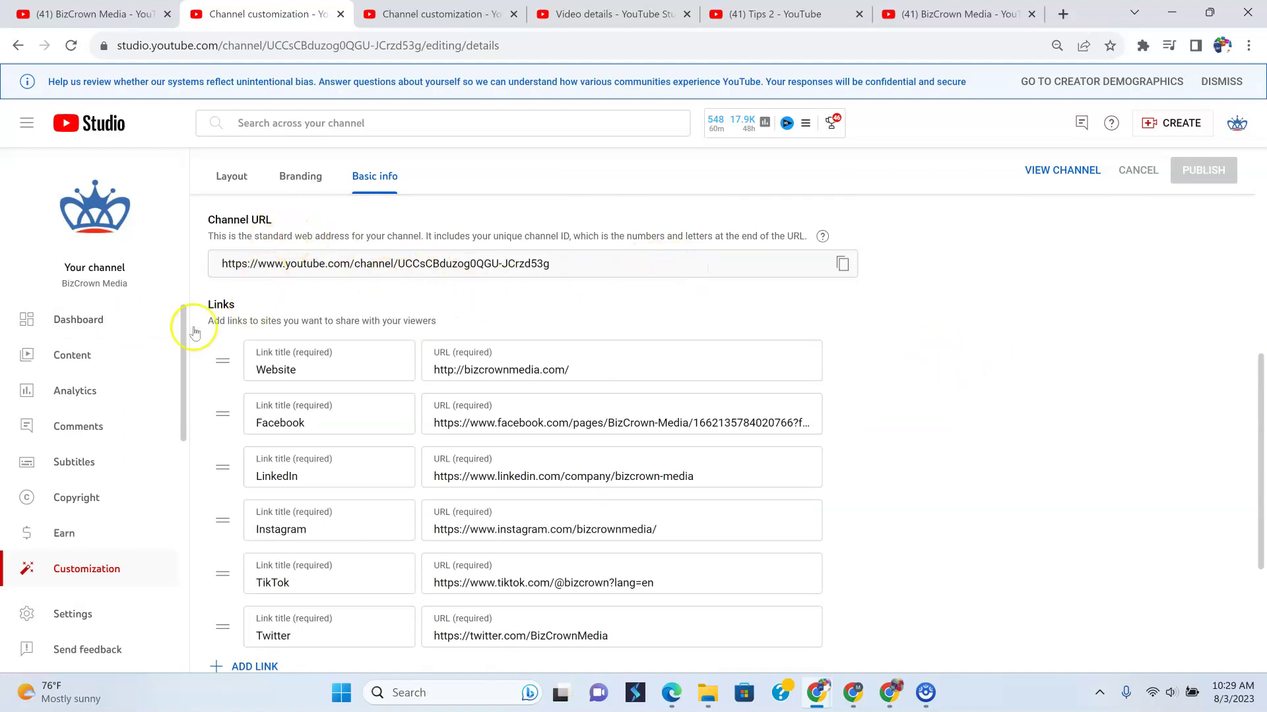
mouse_move(329, 447)
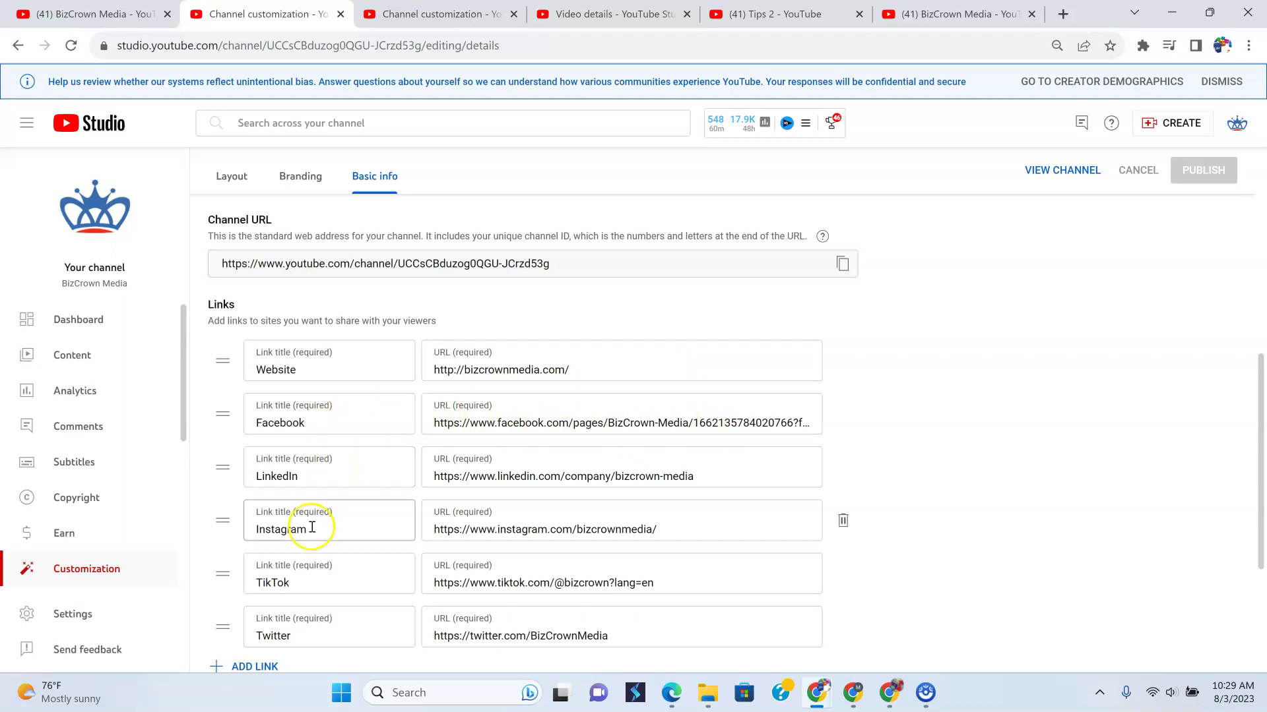
scroll(294, 559, down, 2)
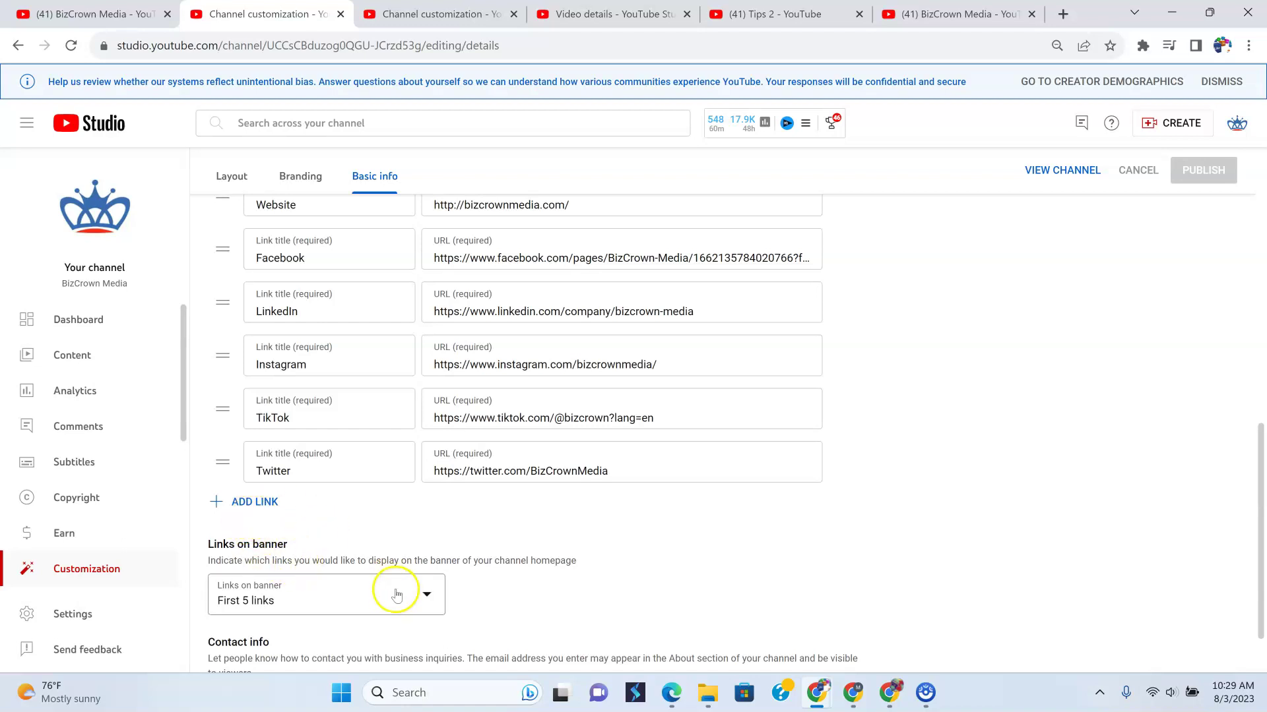
click(419, 596)
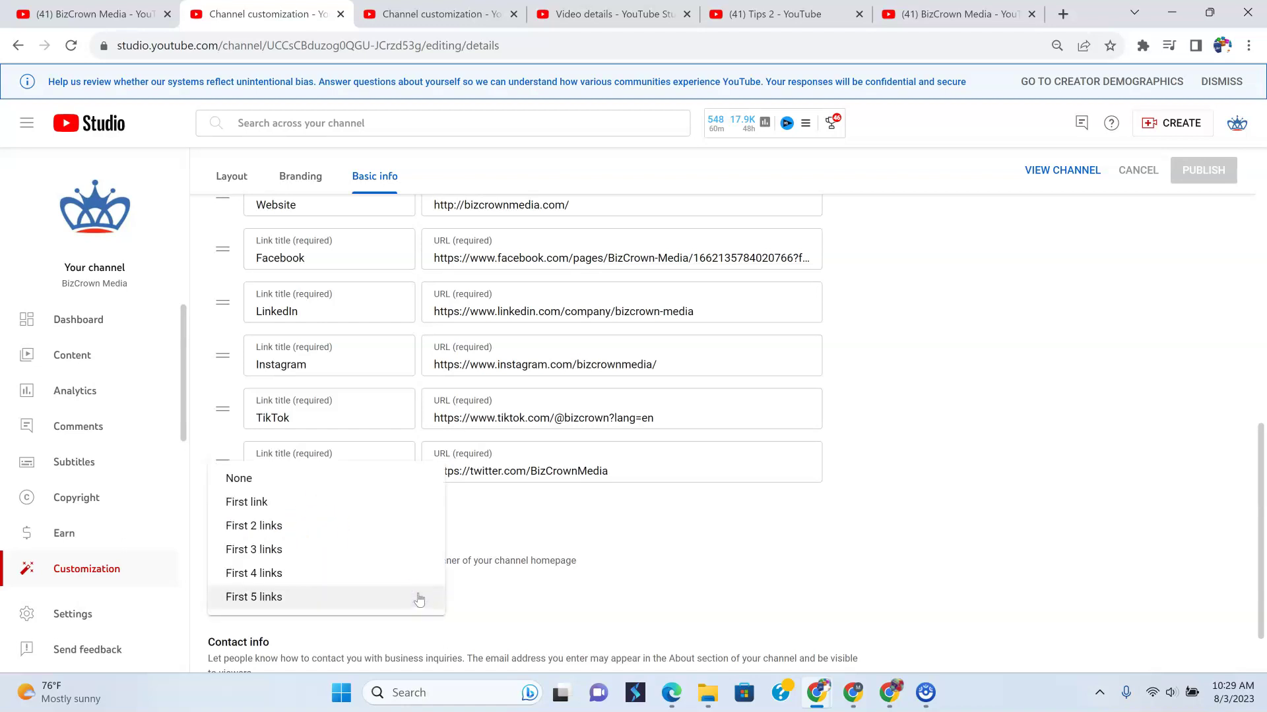
click(604, 529)
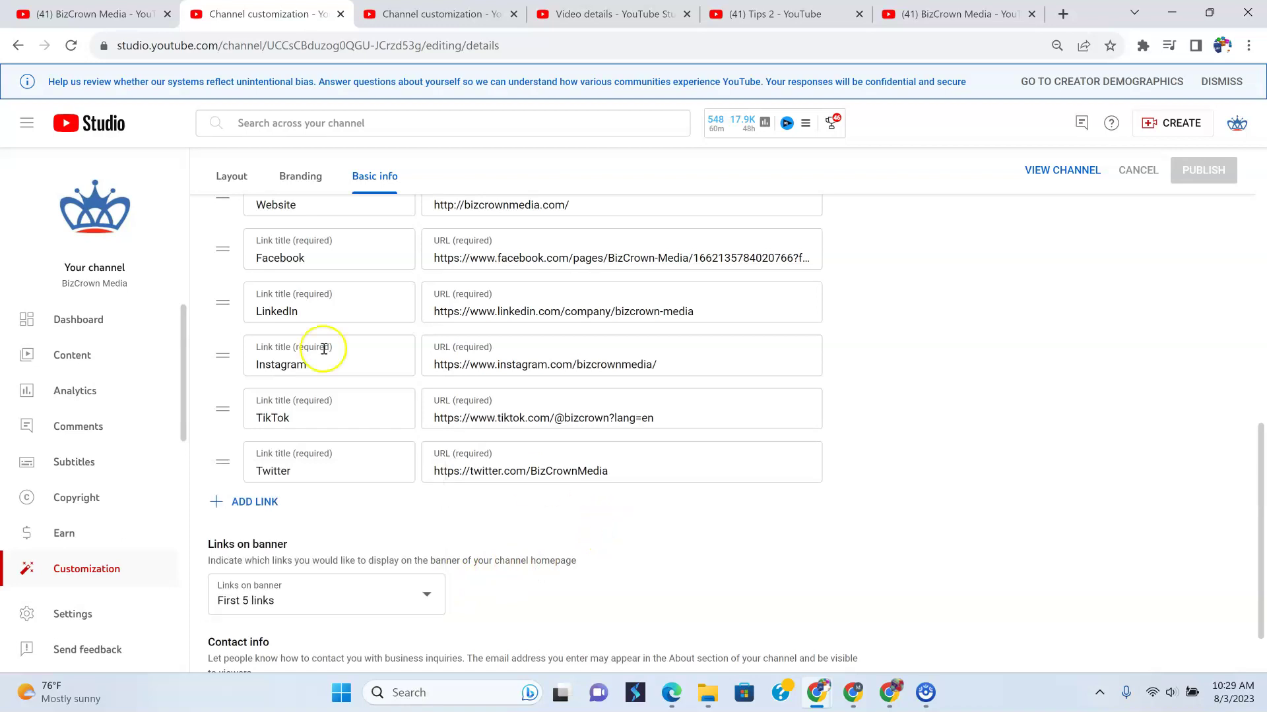
click(423, 597)
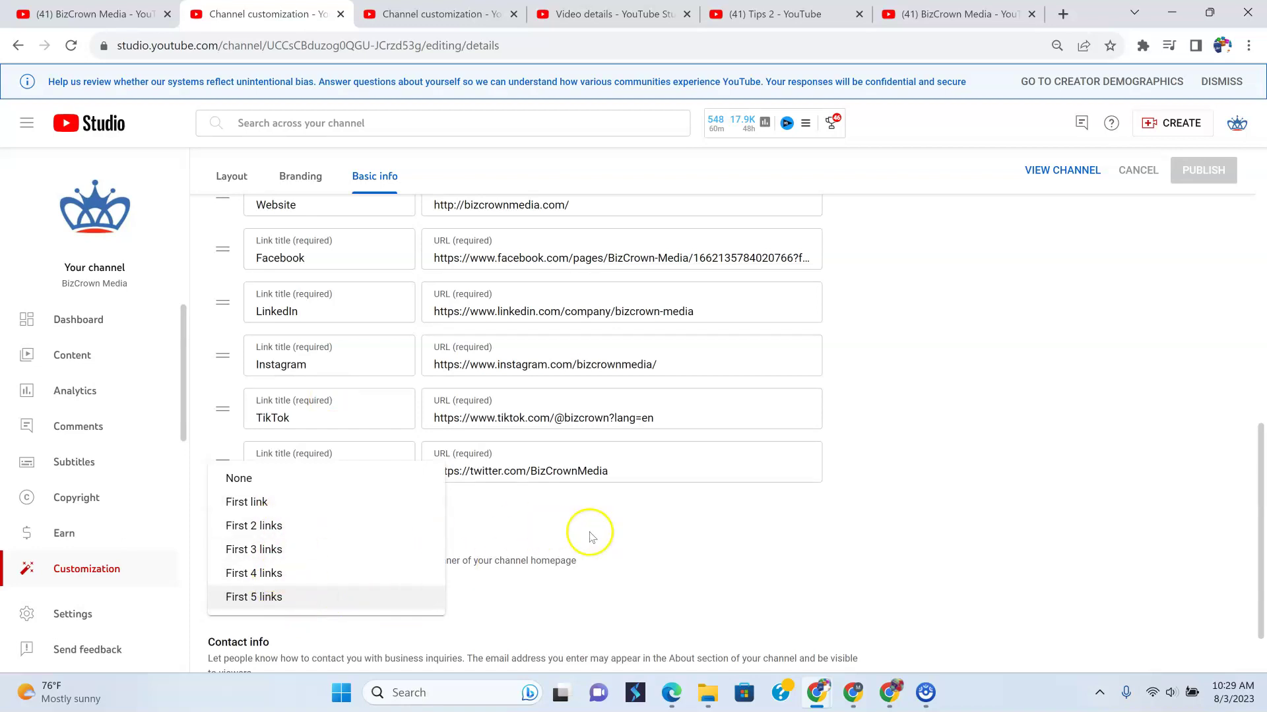
click(624, 531)
scroll(522, 481, up, 2)
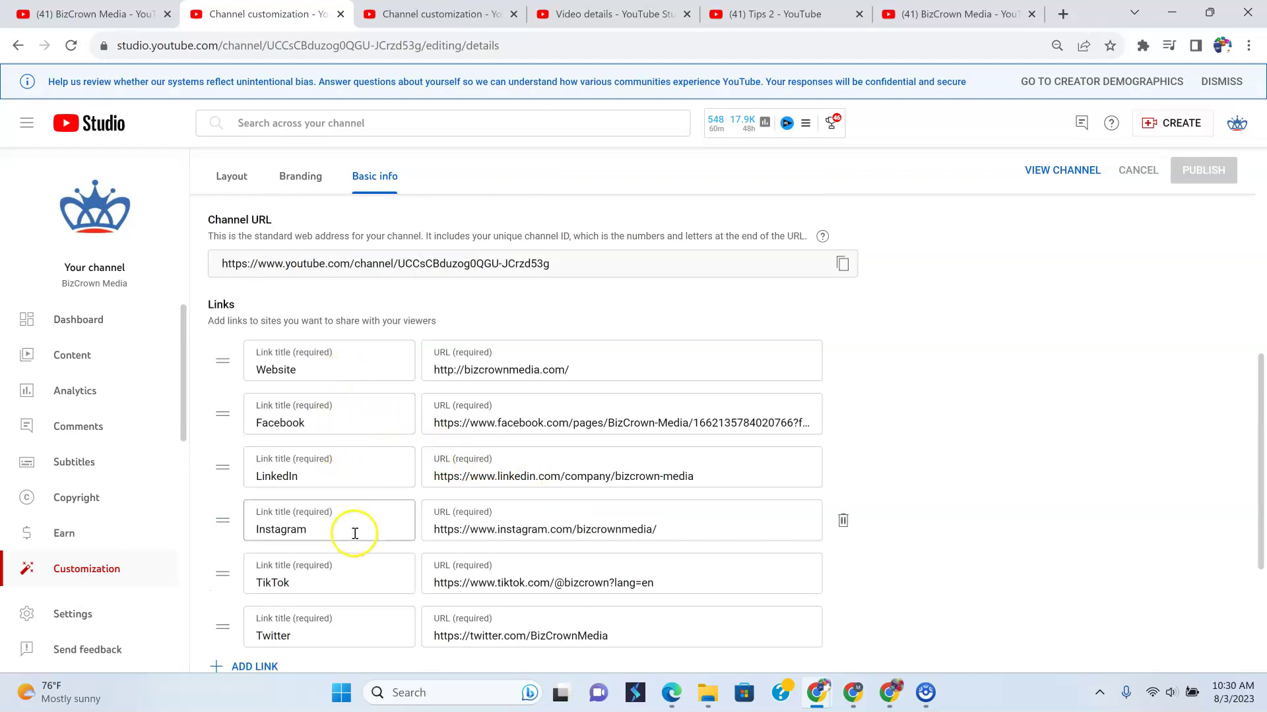
scroll(396, 608, down, 1)
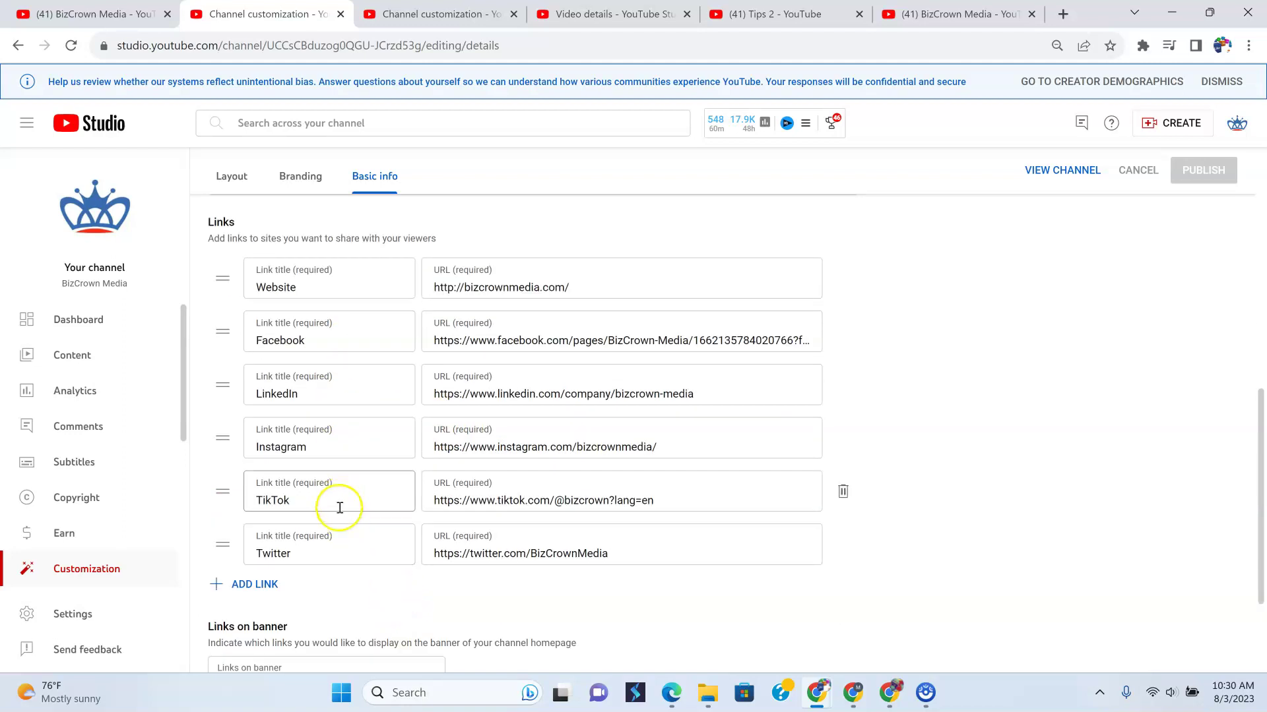
click(94, 15)
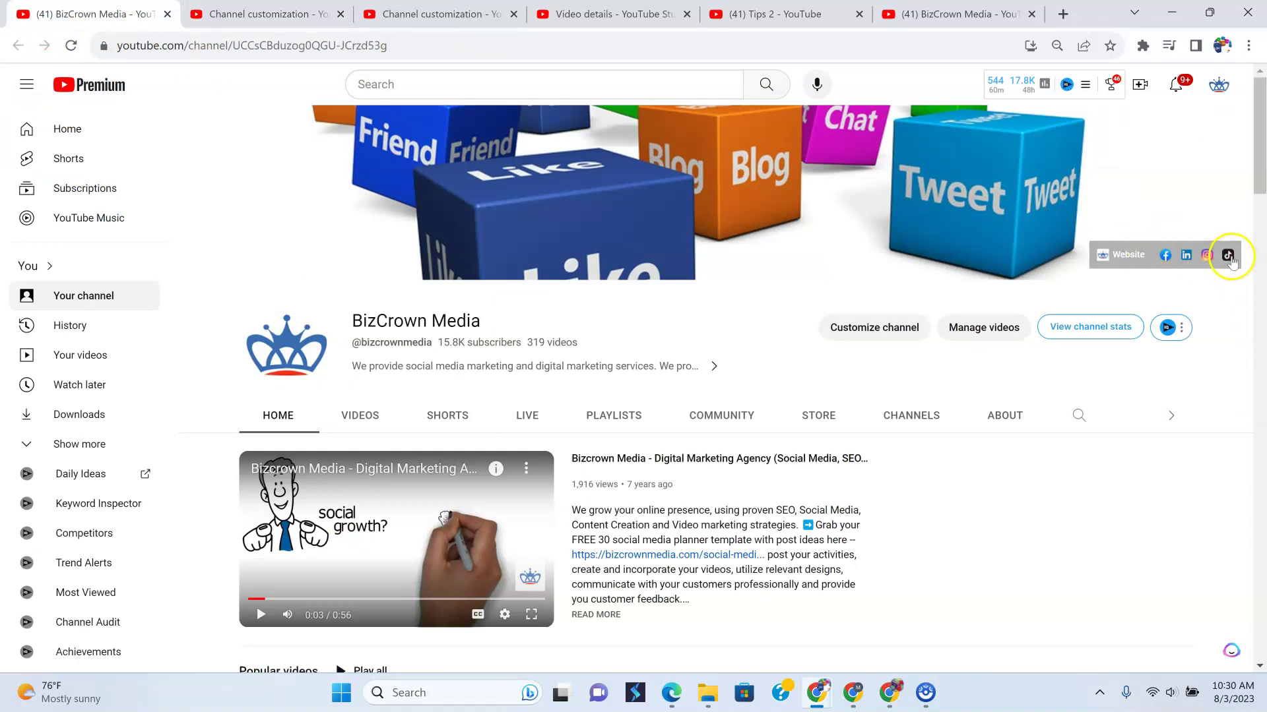
click(231, 14)
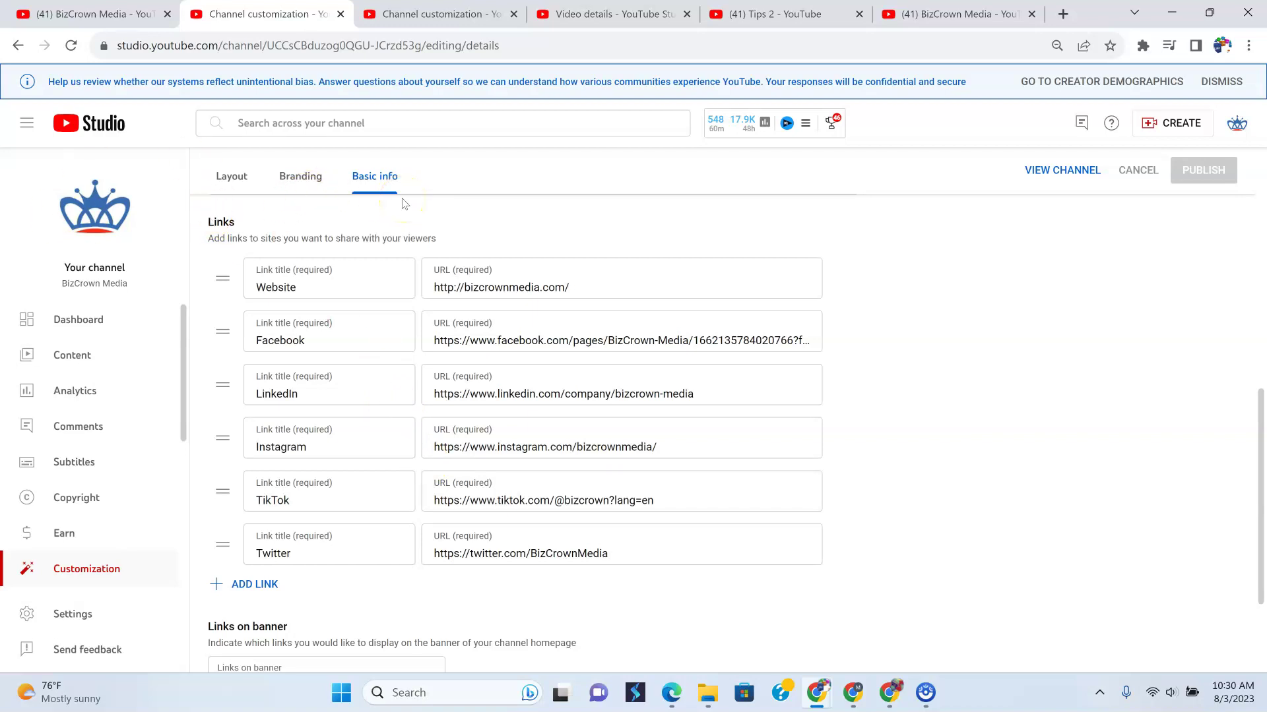
scroll(438, 390, up, 5)
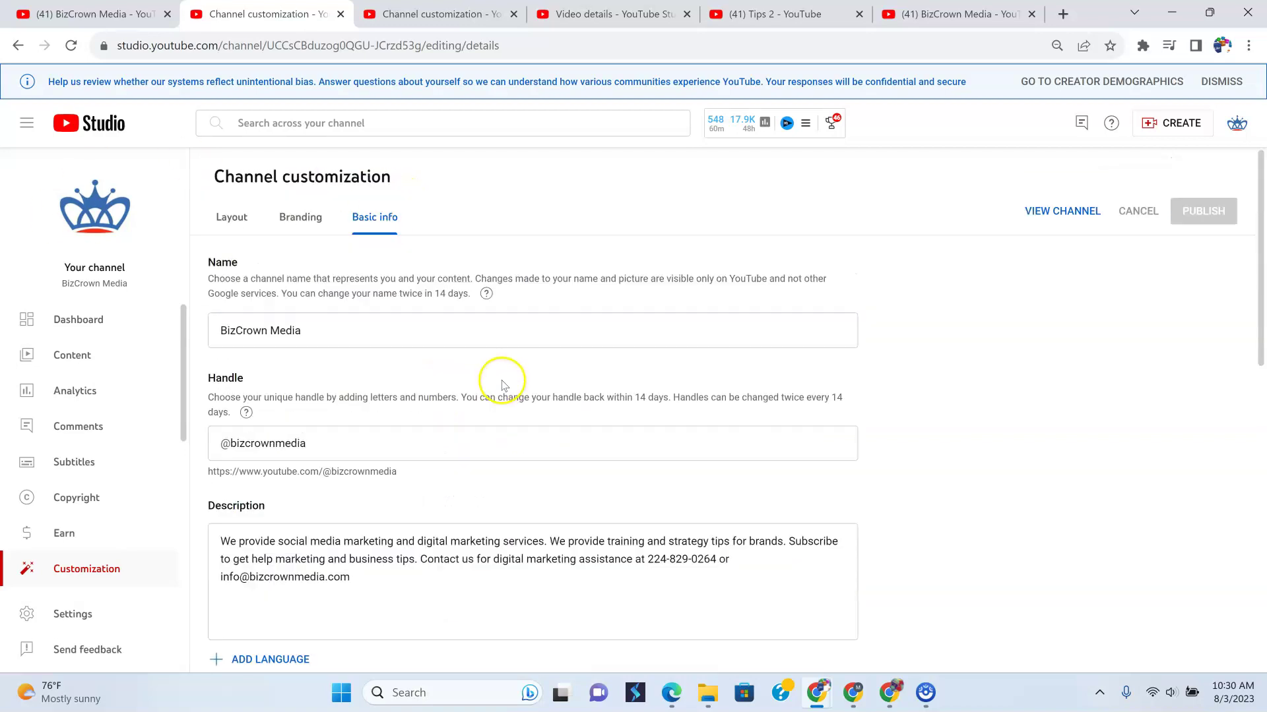
scroll(502, 384, down, 3)
scroll(501, 385, down, 3)
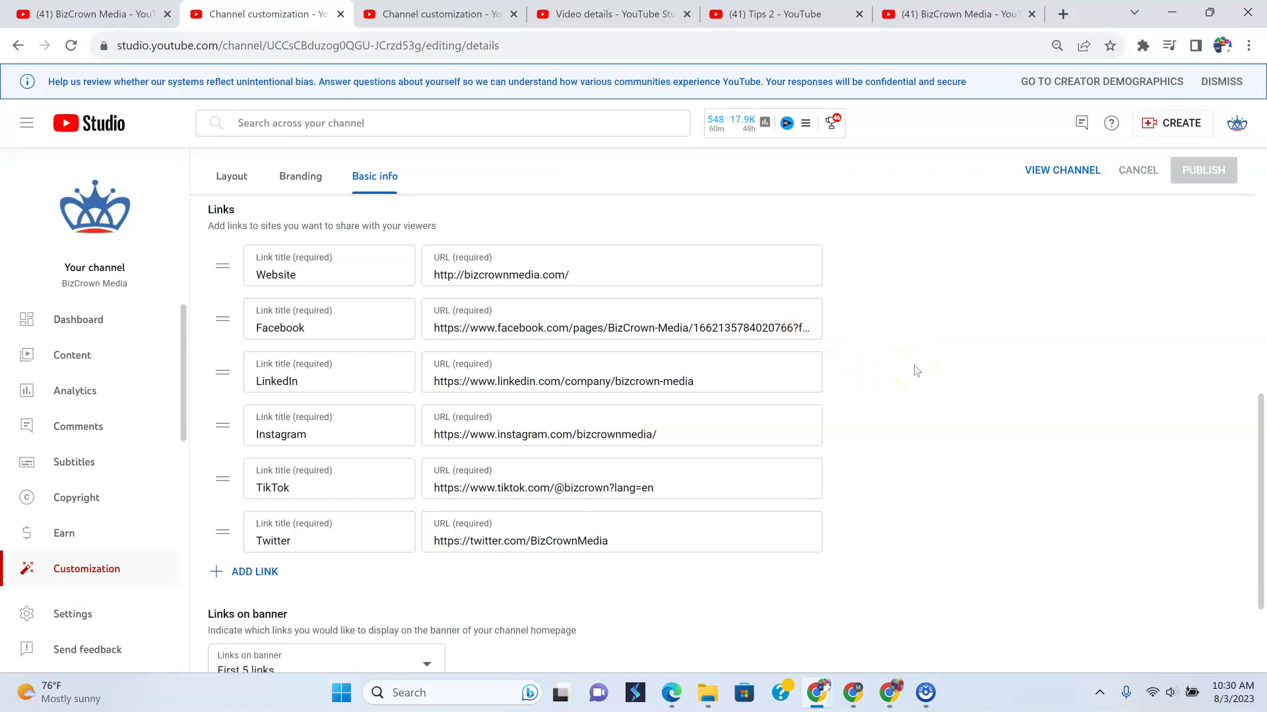
- Switch to the public BizCrown Media page to compare the banner's five link icons
click(888, 359)
click(99, 14)
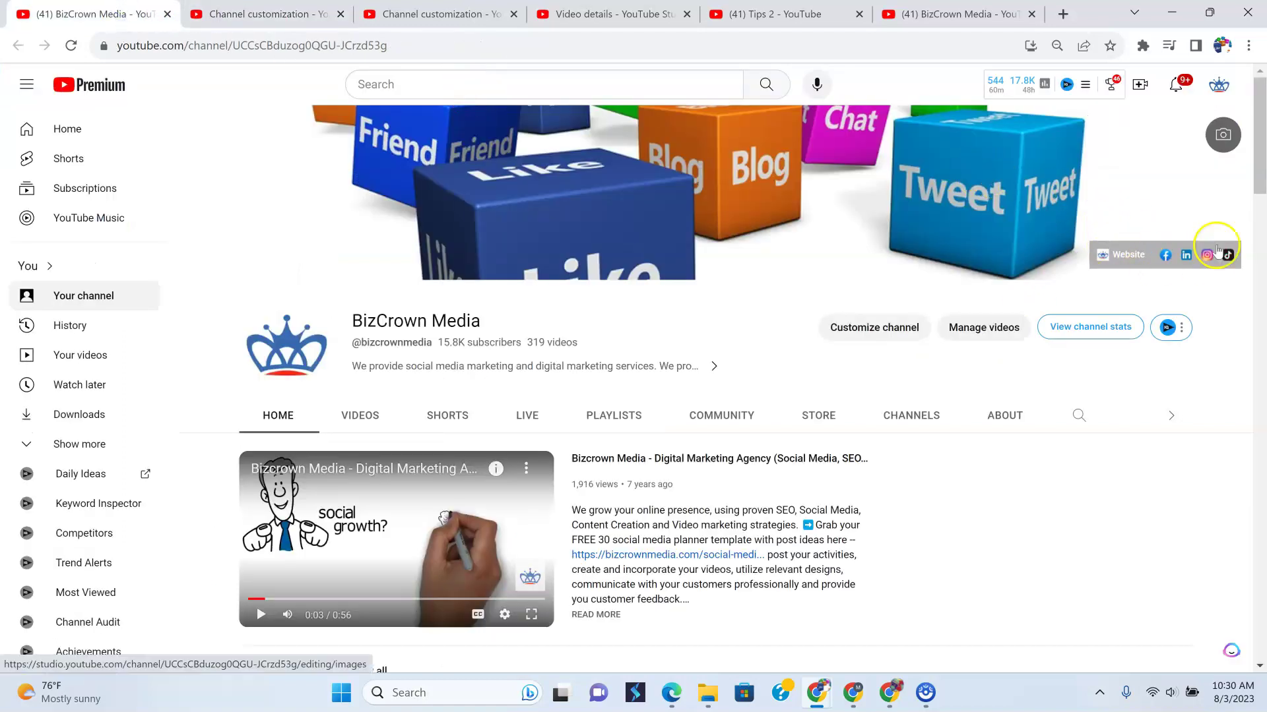
- Return to Basic info links showing six links with First 5 links on the banner
click(293, 14)
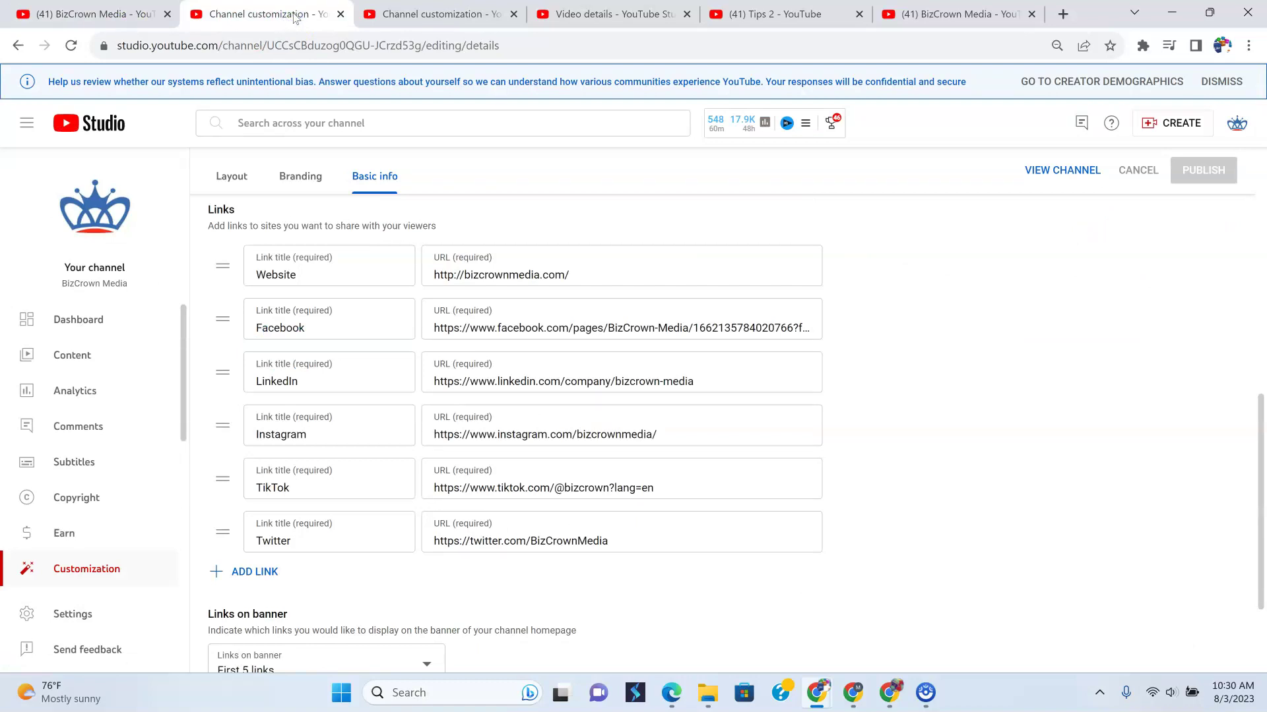